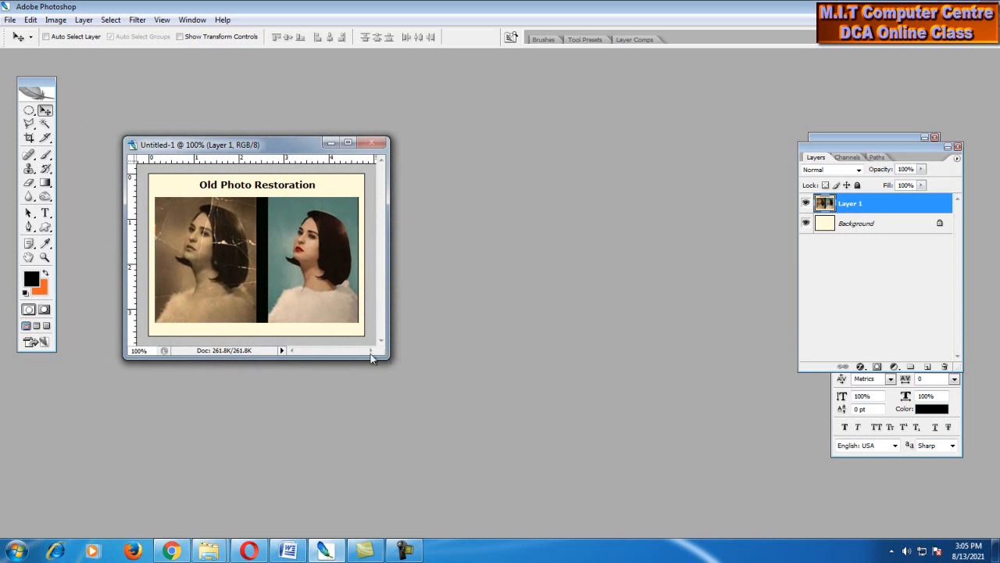
Reposition the Old Photo Restoration sample document and shrink its window to fit tightly around the canvas.
drag(252, 140, 247, 136)
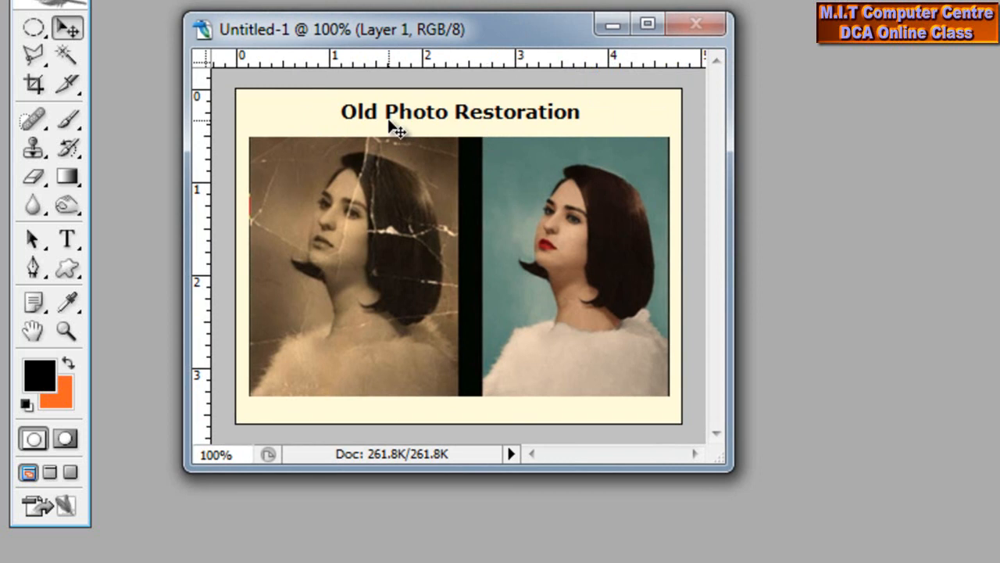
drag(718, 466, 697, 445)
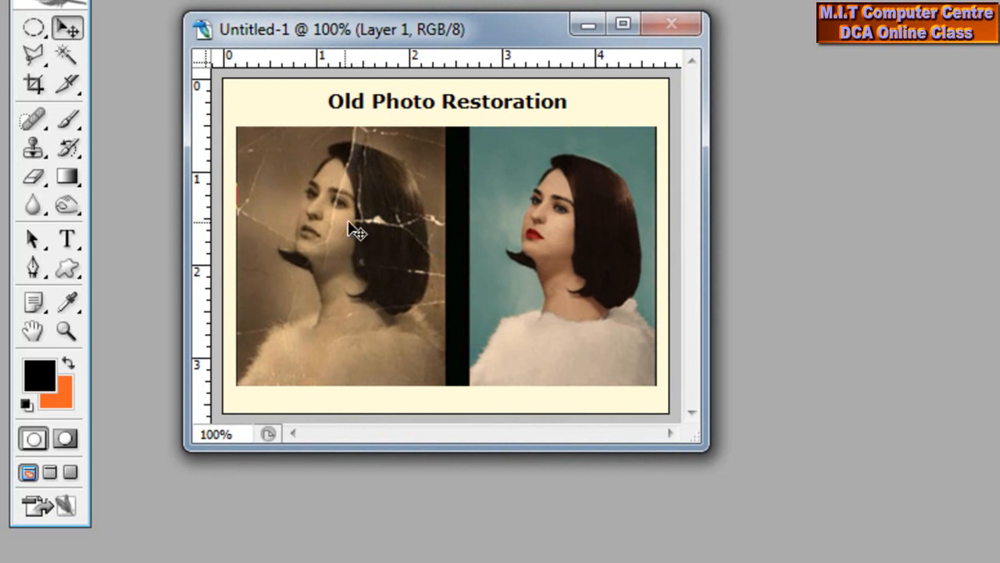
mouse_move(464, 33)
mouse_down()
mouse_move(480, 35)
mouse_move(466, 40)
mouse_up()
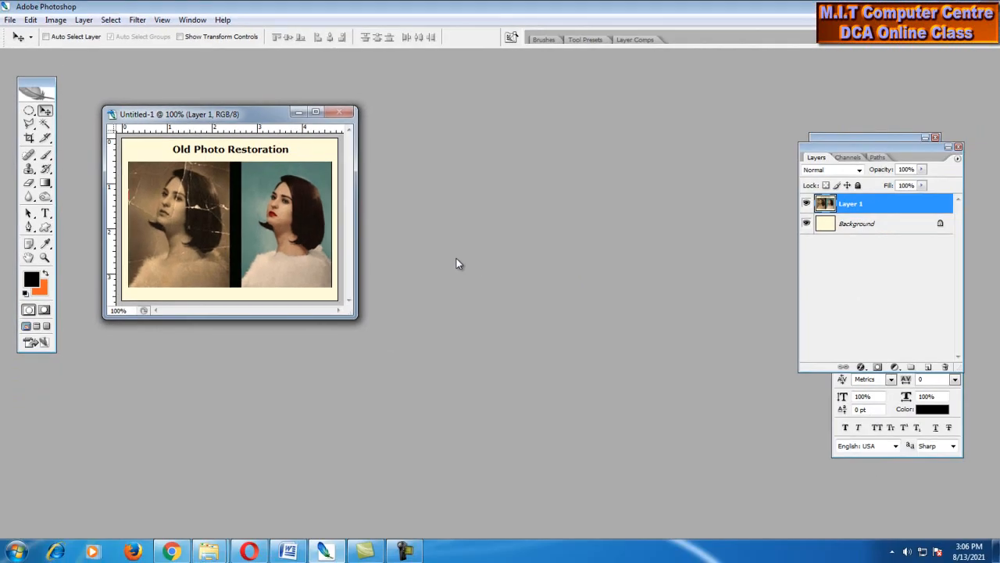
Open the damaged portrait oil-124_og from Local Disk (D:) and move its window partly over the sample document.
double_click(456, 258)
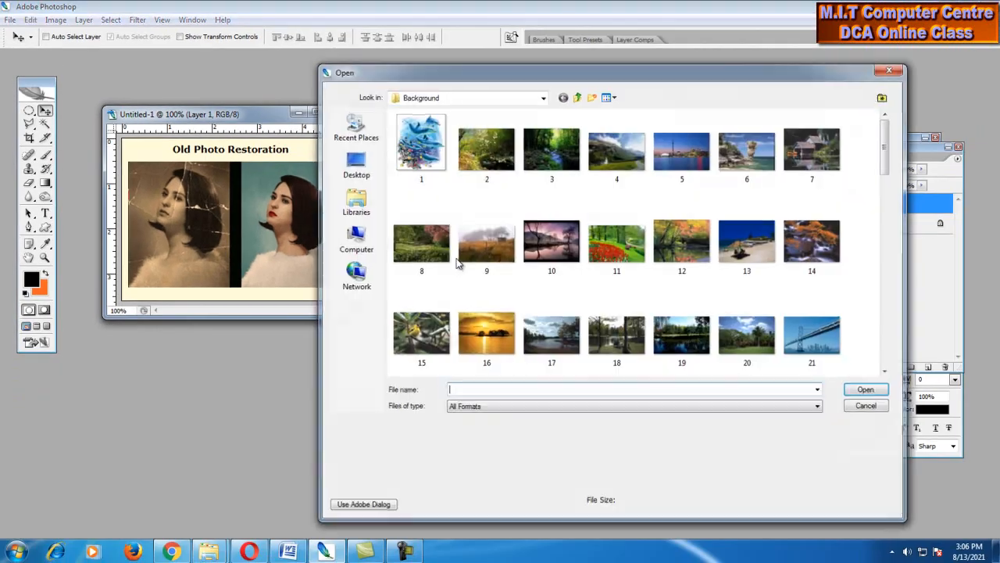
click(578, 96)
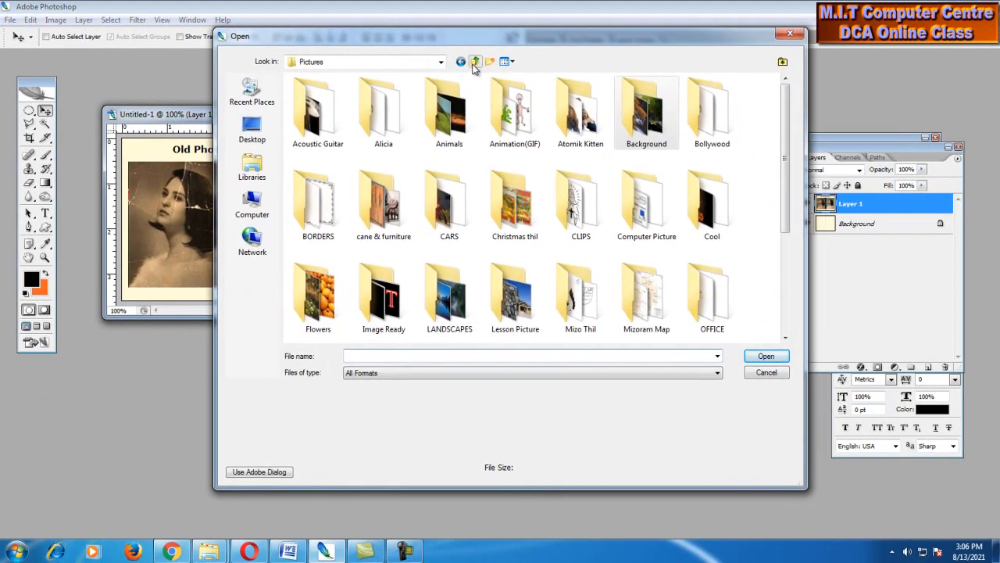
click(474, 64)
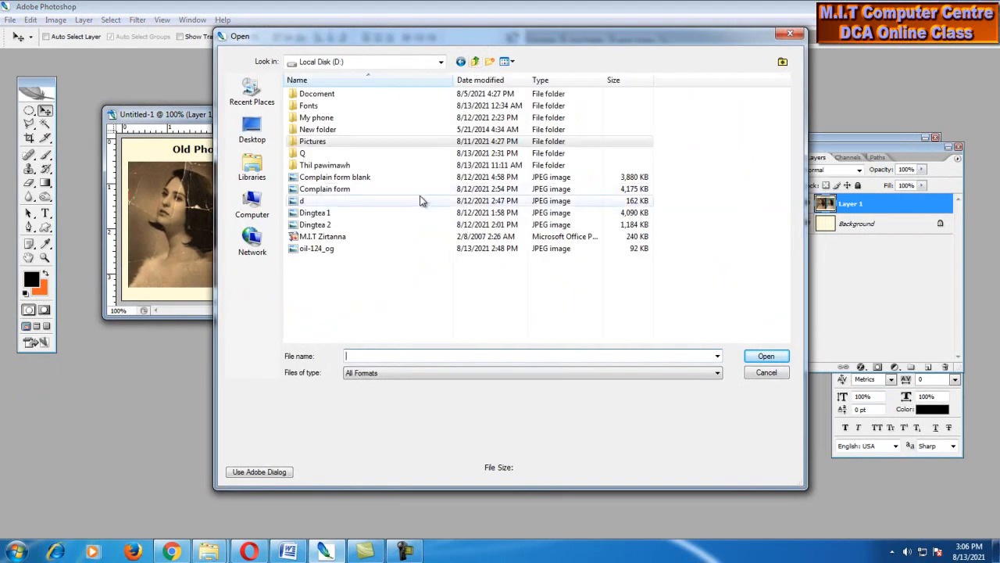
click(321, 249)
click(756, 359)
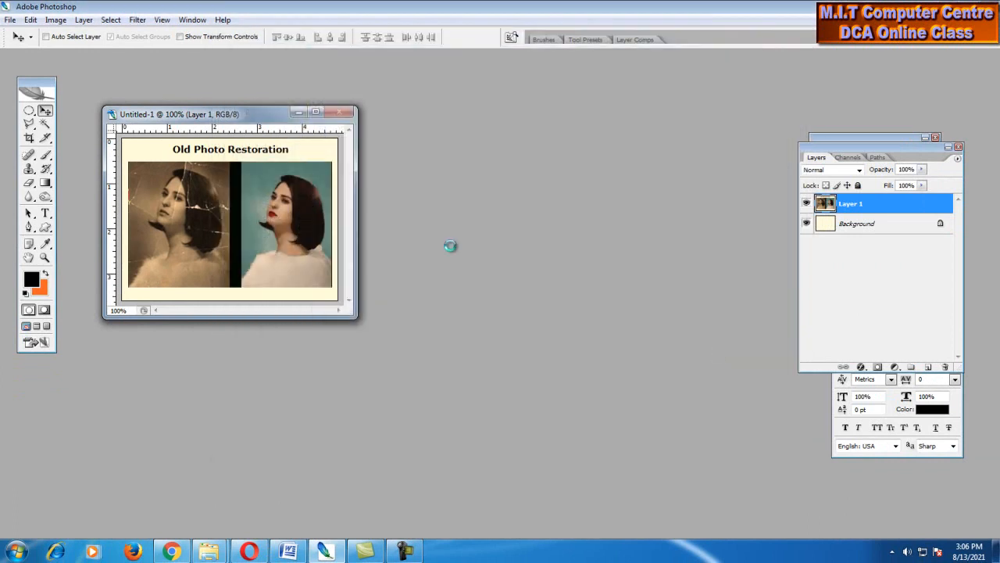
drag(227, 74, 516, 84)
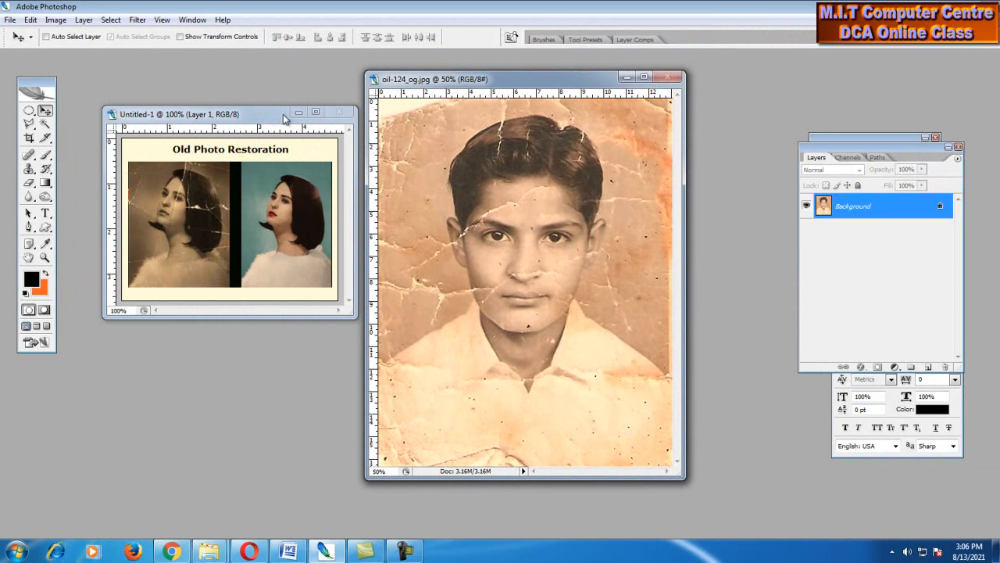
drag(429, 89, 256, 94)
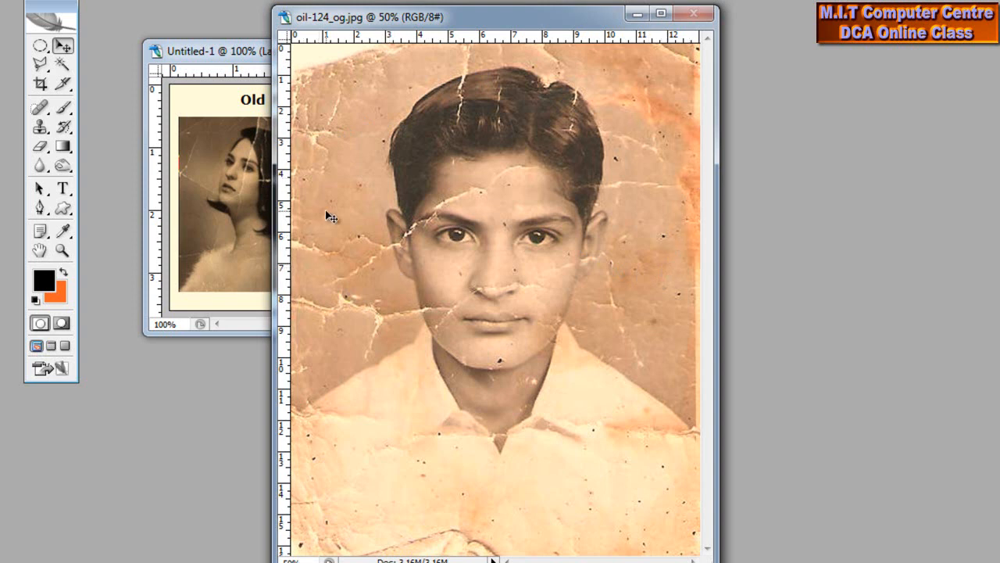
drag(376, 24, 404, 30)
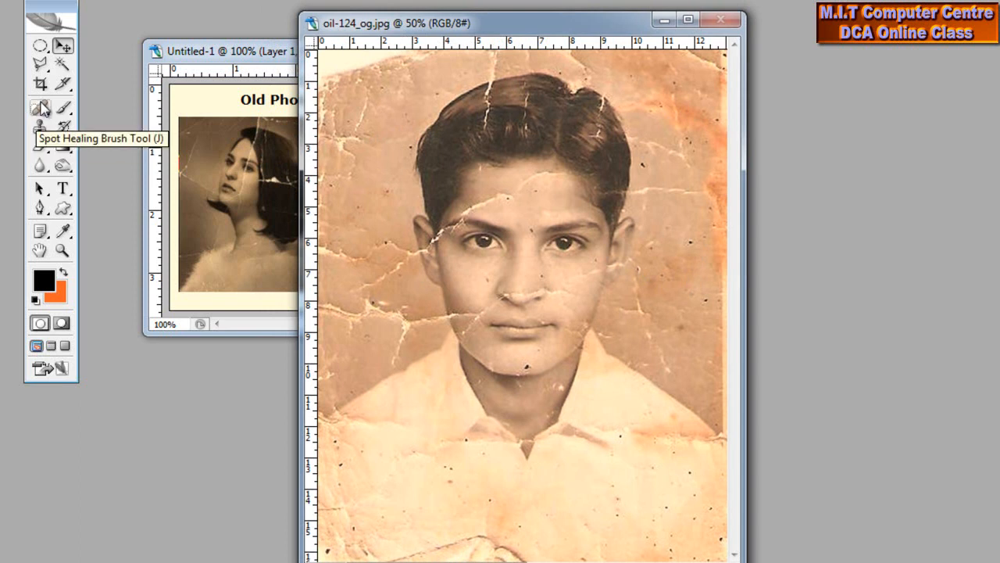
Activate the Clone Stamp tool and try it on the background beside the boy's face without defining a source point.
click(43, 109)
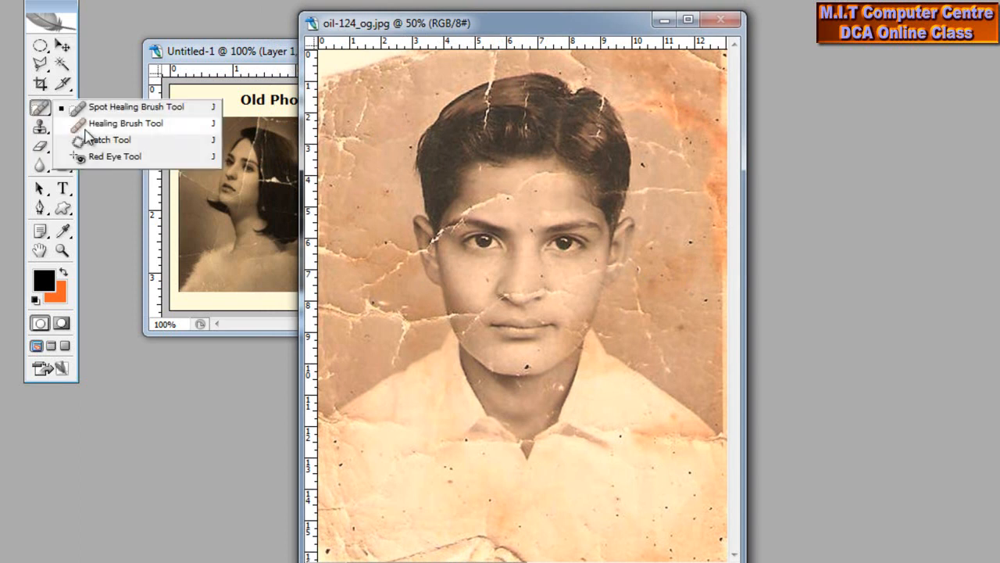
click(84, 131)
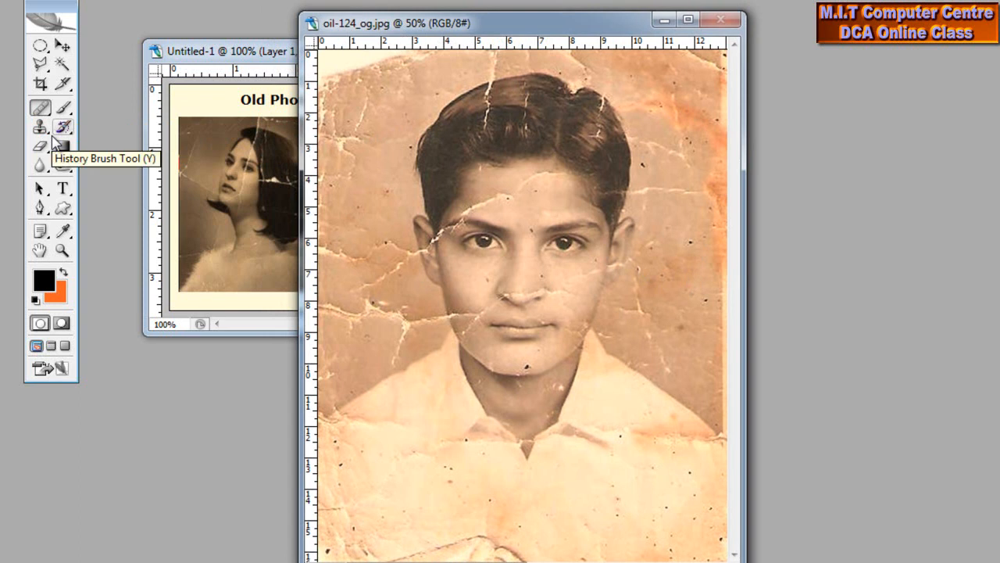
click(40, 127)
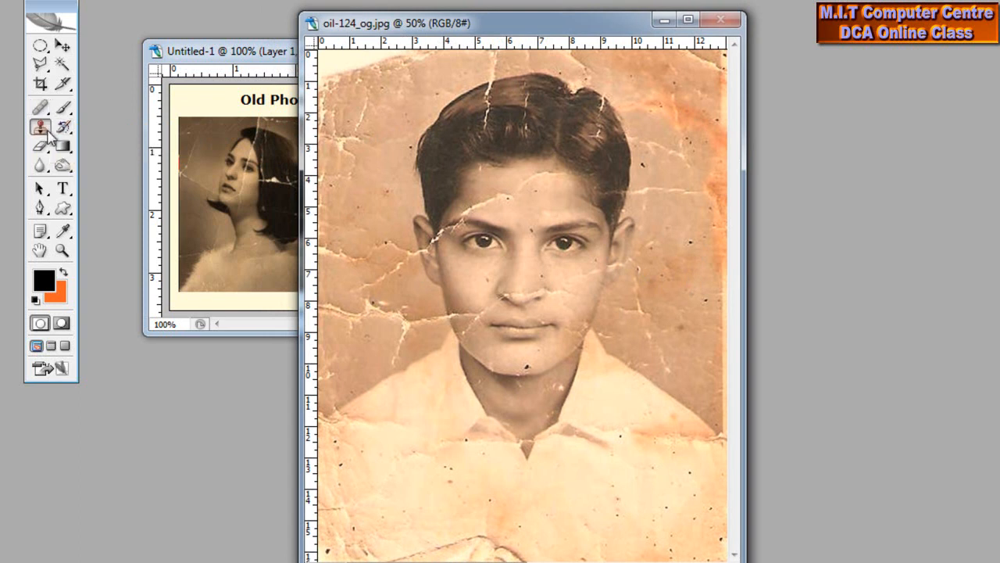
click(379, 220)
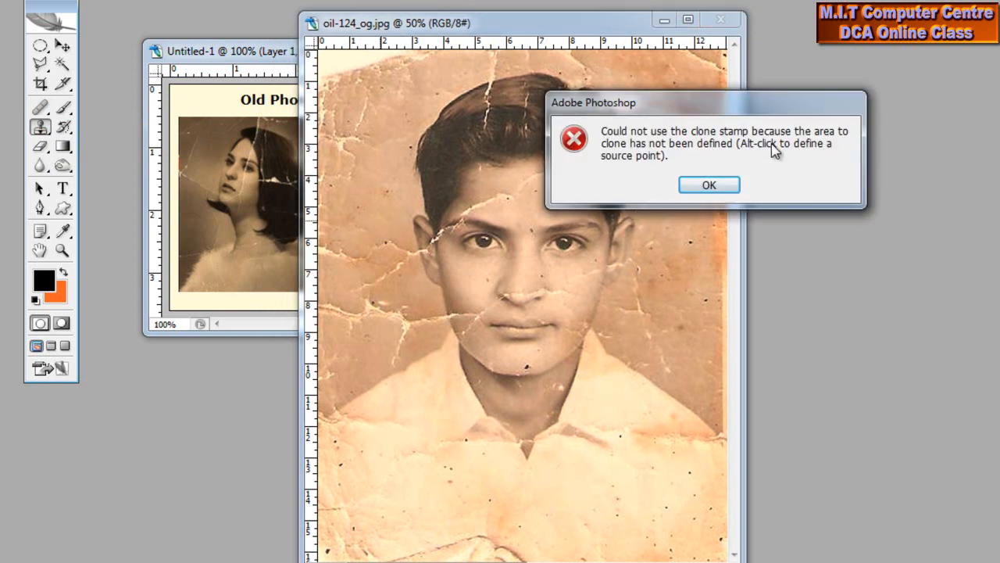
click(710, 184)
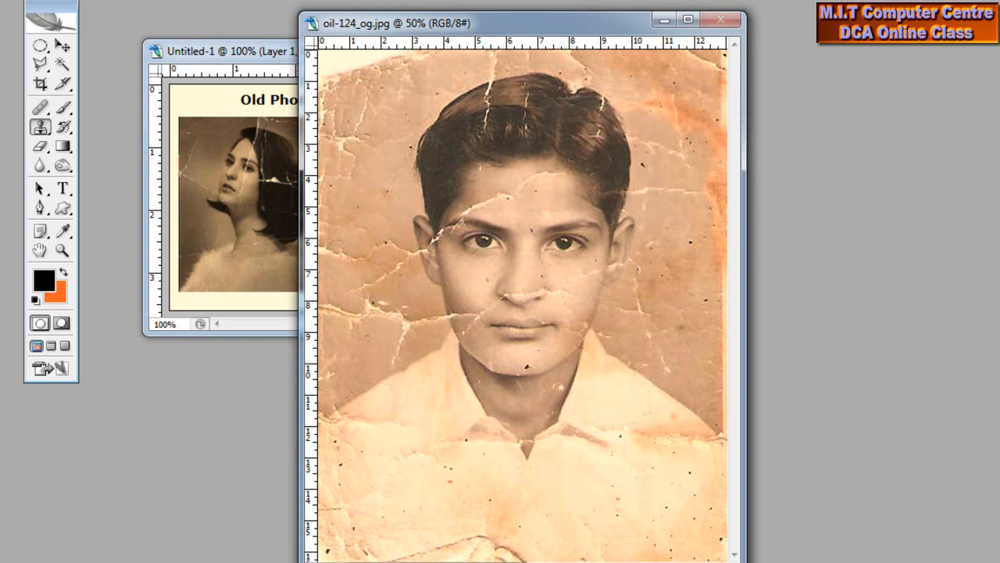
Soften the Clone Stamp brush by setting its hardness to 0%.
click(132, 3)
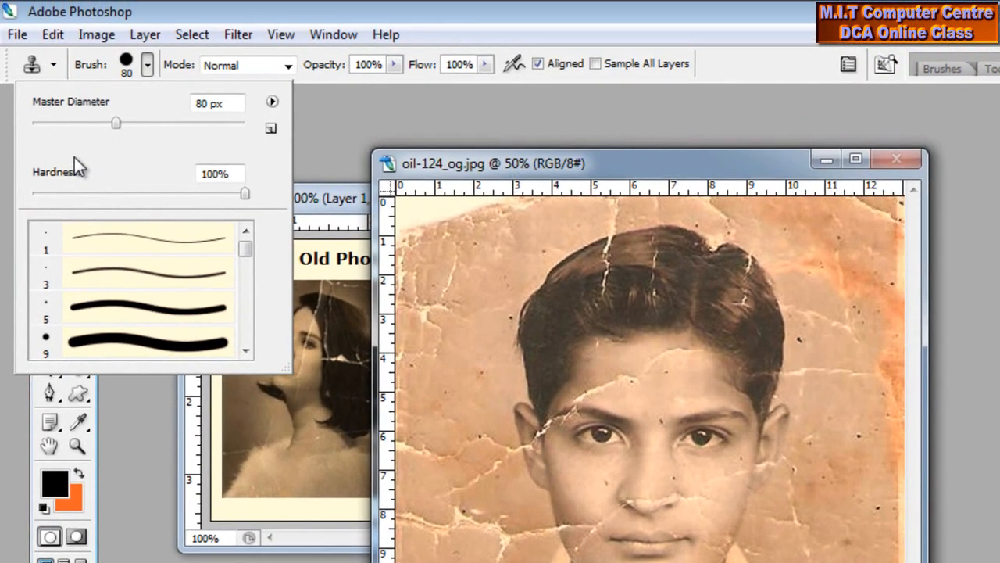
drag(63, 193, 17, 204)
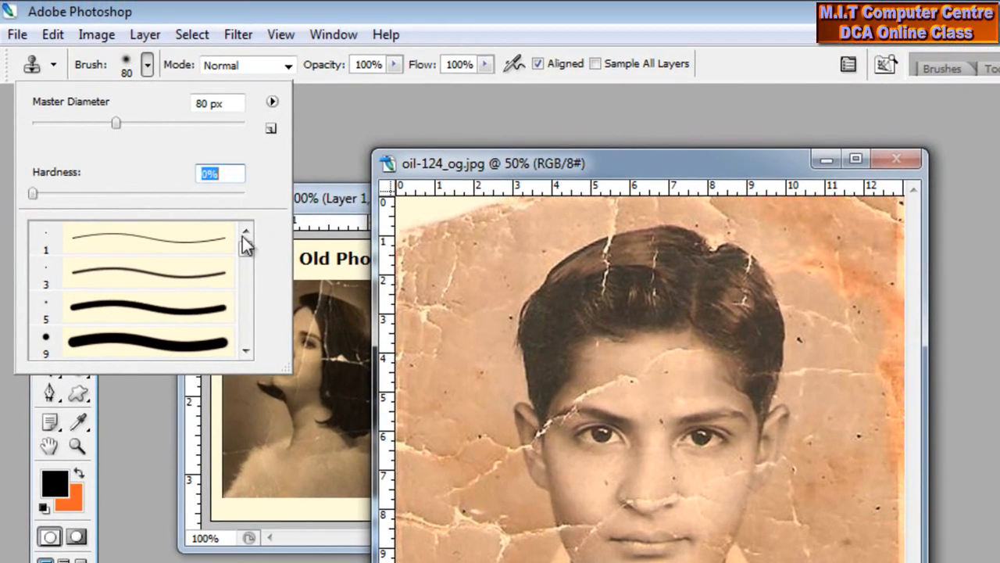
click(474, 168)
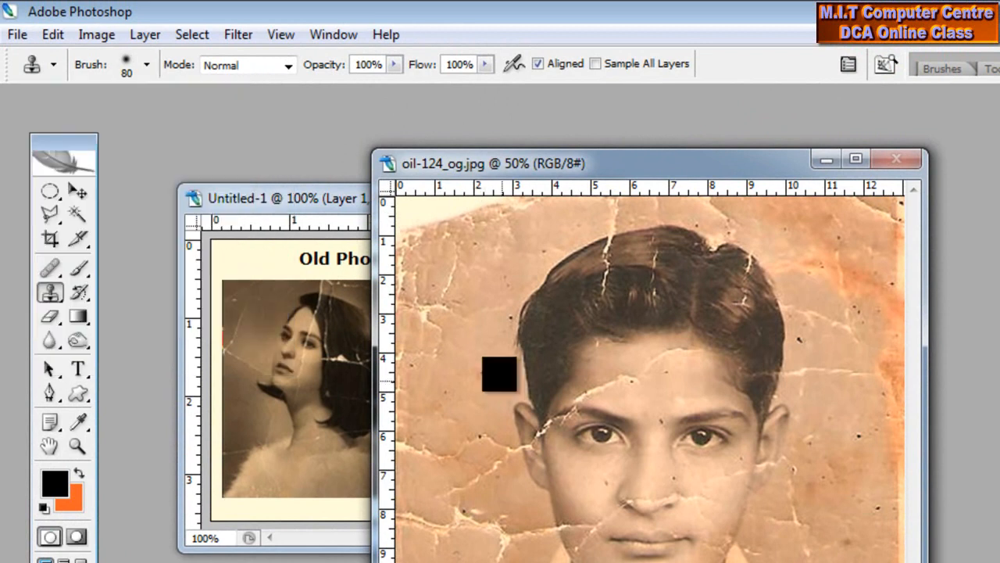
click(146, 67)
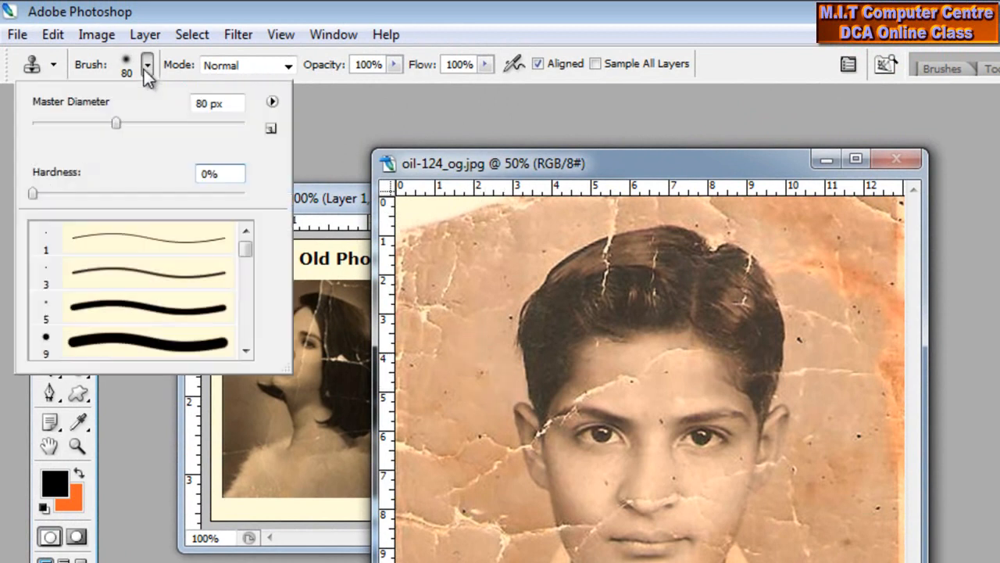
click(479, 166)
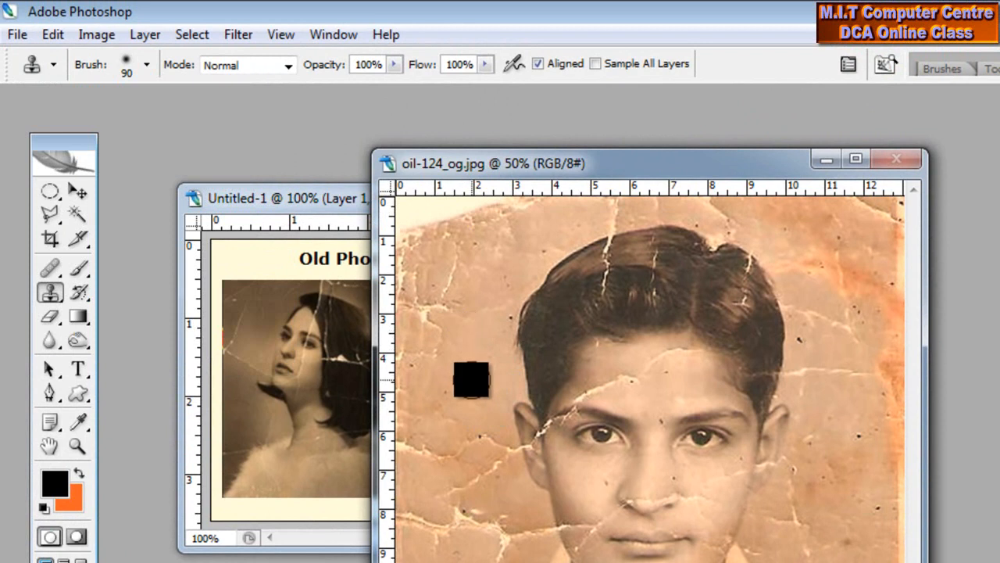
Clone clean background over the cracks beside the boy's hair on the photo's left side, using an 80 px brush.
key([)
alt+click(460, 368)
drag(406, 371, 390, 347)
alt+click(478, 349)
mouse_move(474, 318)
mouse_down()
mouse_move(385, 294)
mouse_move(420, 287)
mouse_move(401, 261)
mouse_up()
alt+click(463, 335)
alt+click(461, 332)
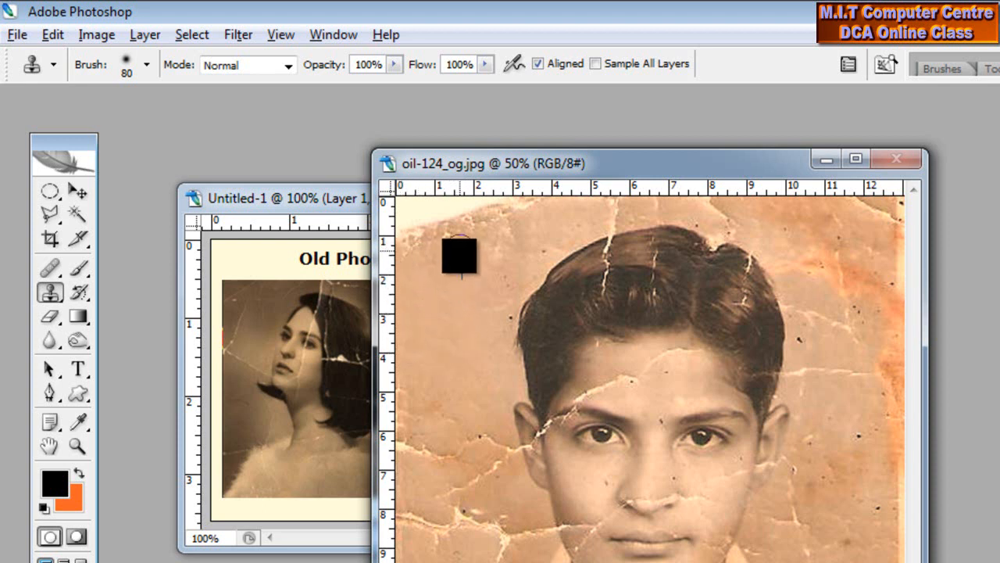
alt+click(441, 323)
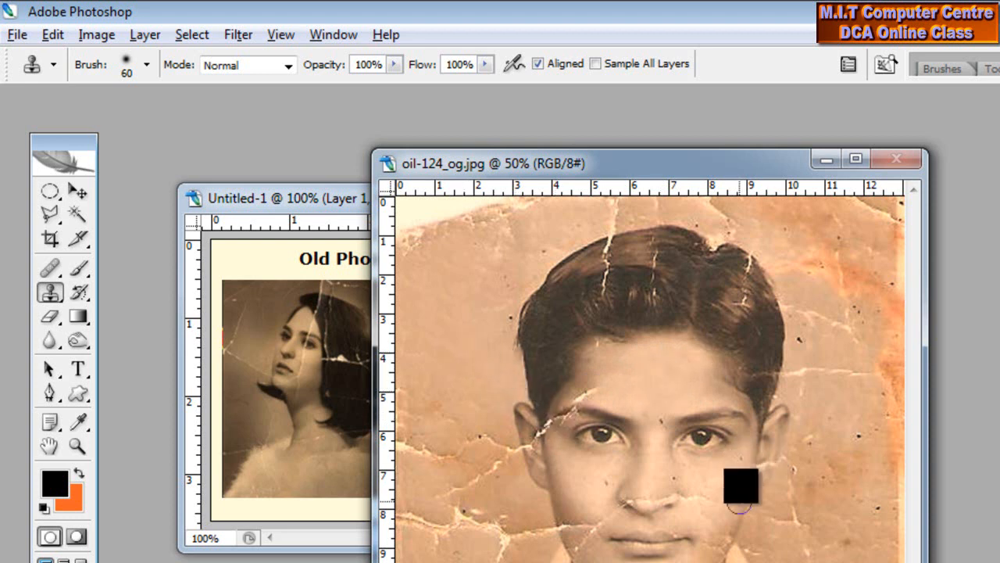
Select the boy's shirt by tracing its collar, shoulders and the photo's lower edges with the Magnetic Lasso.
click(50, 216)
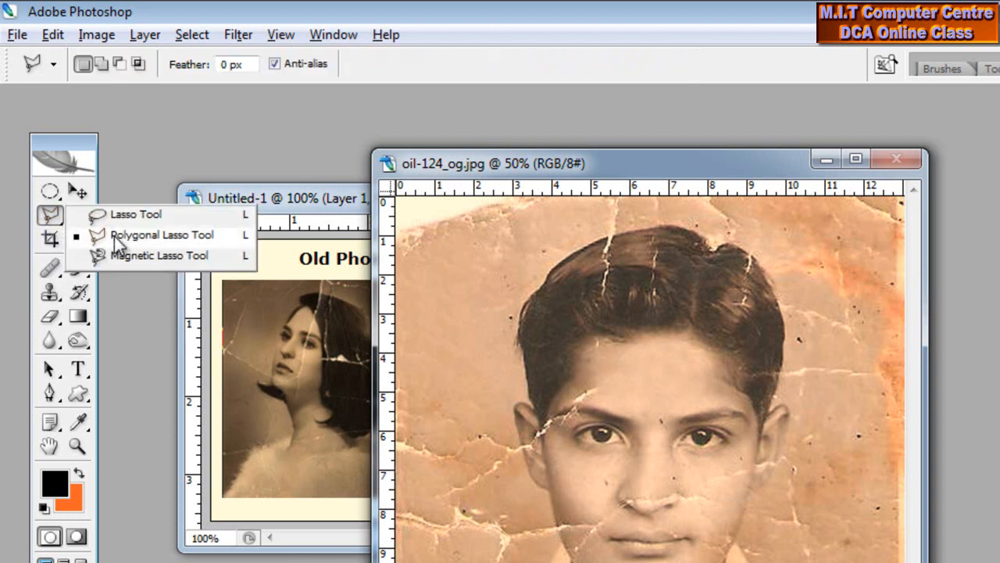
click(119, 255)
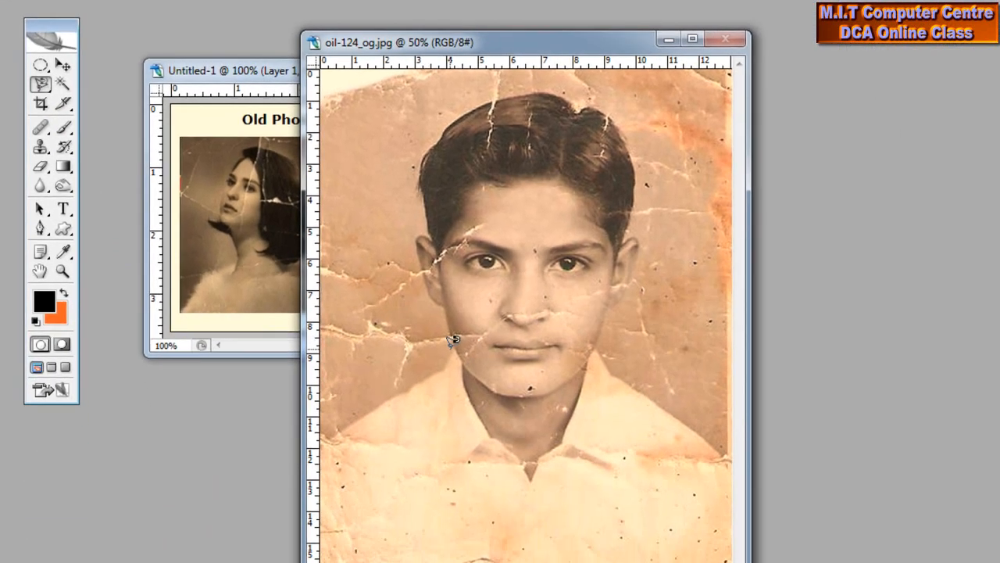
click(440, 312)
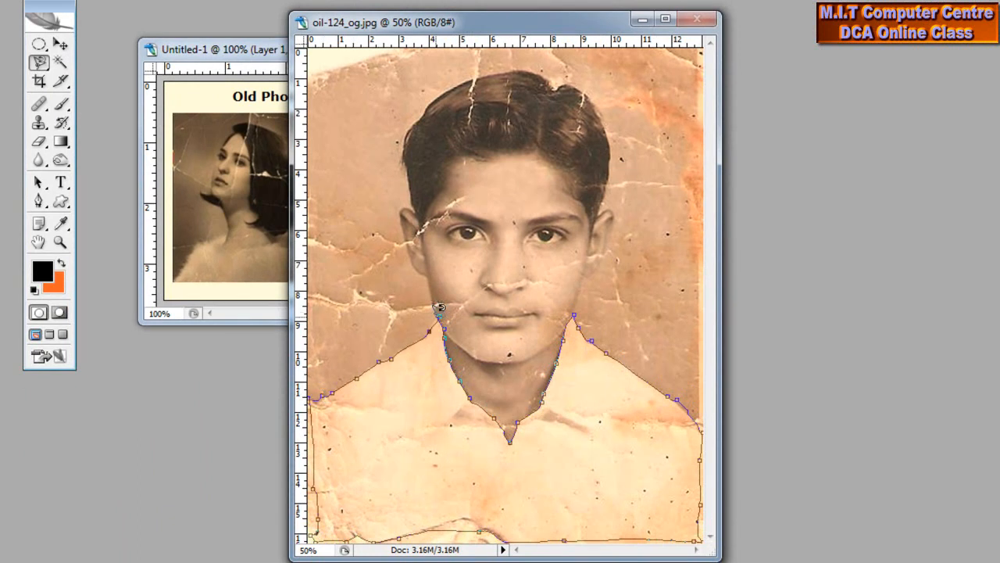
click(441, 308)
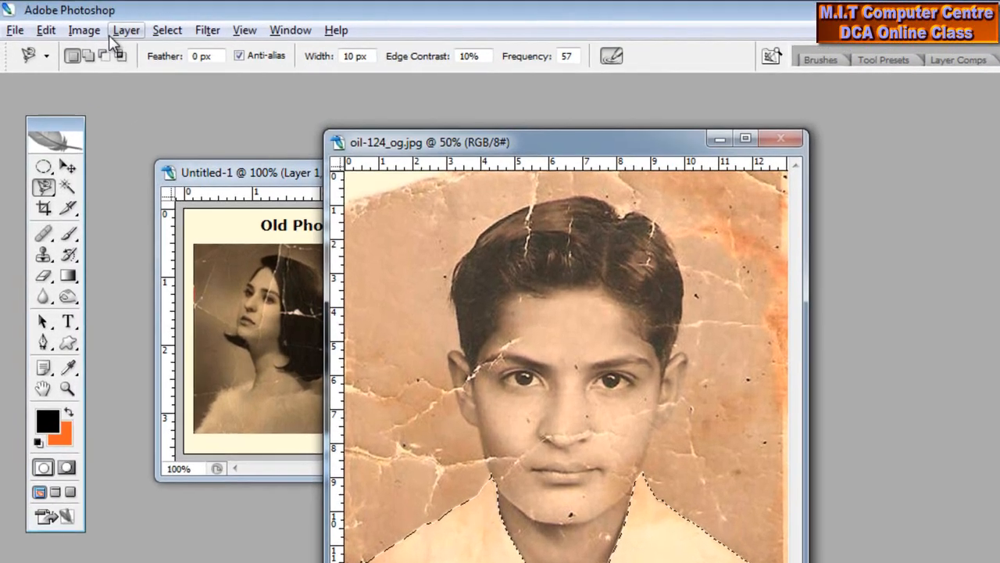
Try colorizing the selected shirt with Hue/Saturation at hue 58, saturation 48 and lightness -3, and drop the selection.
click(82, 25)
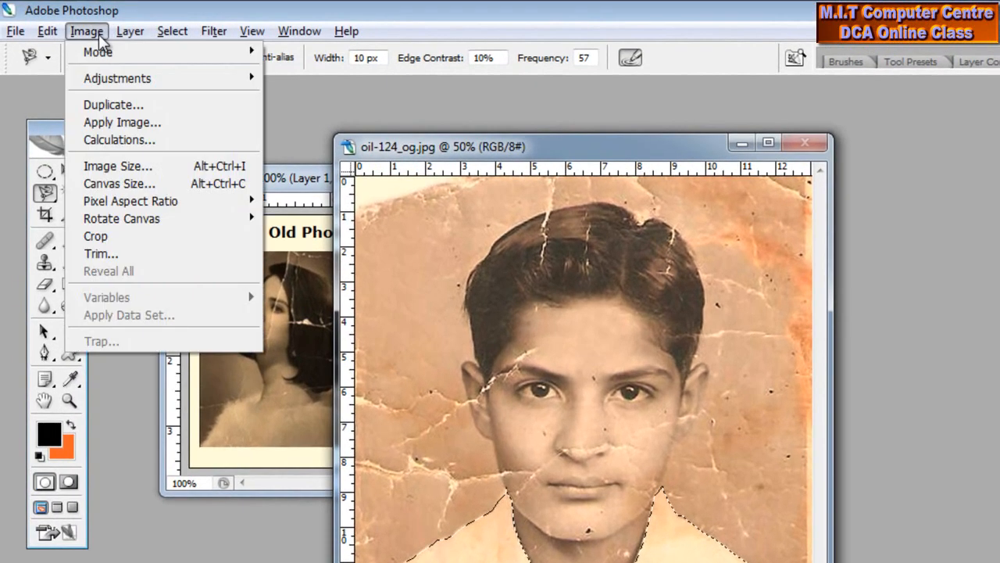
mouse_move(113, 78)
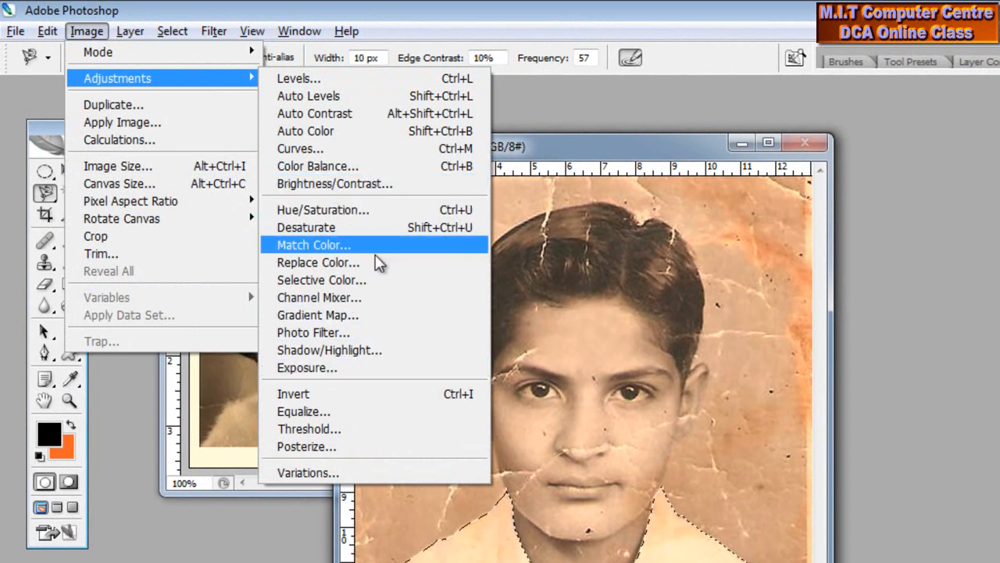
click(376, 212)
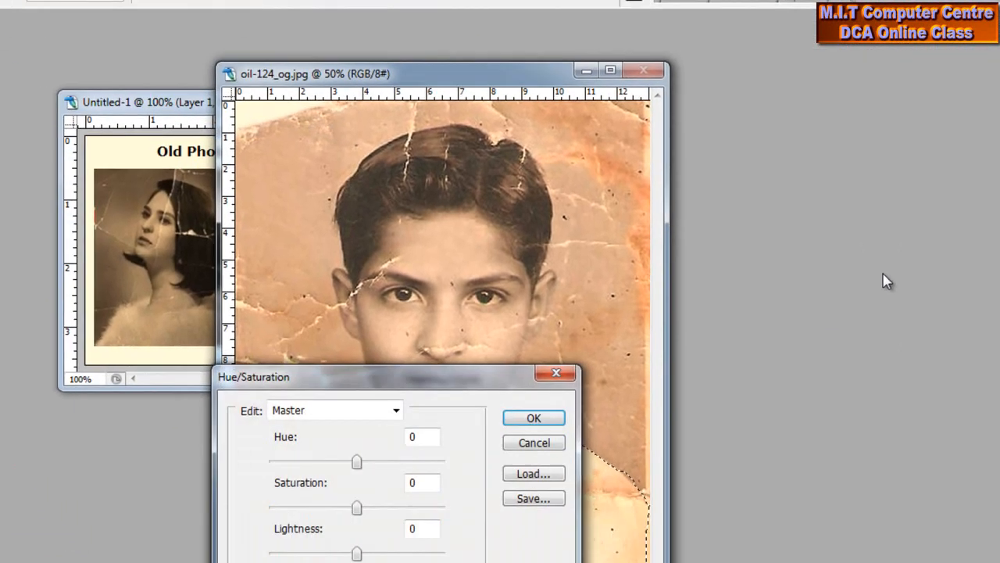
drag(486, 372, 948, 134)
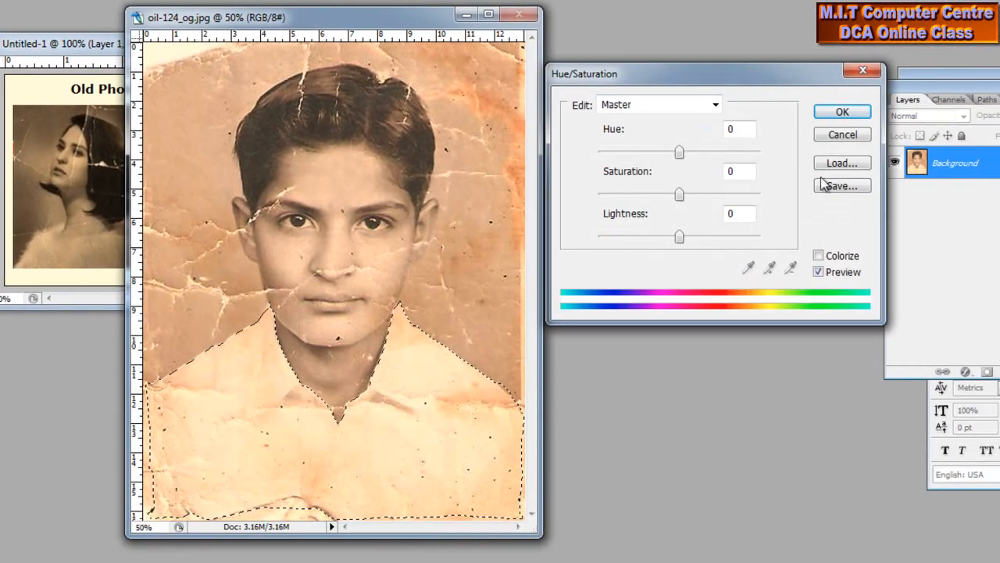
click(819, 257)
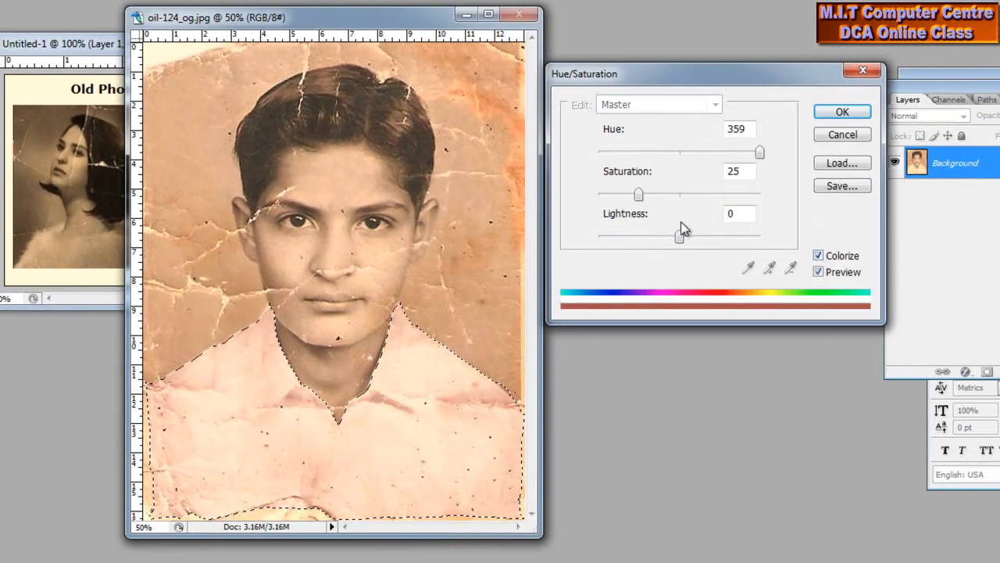
drag(640, 196, 674, 195)
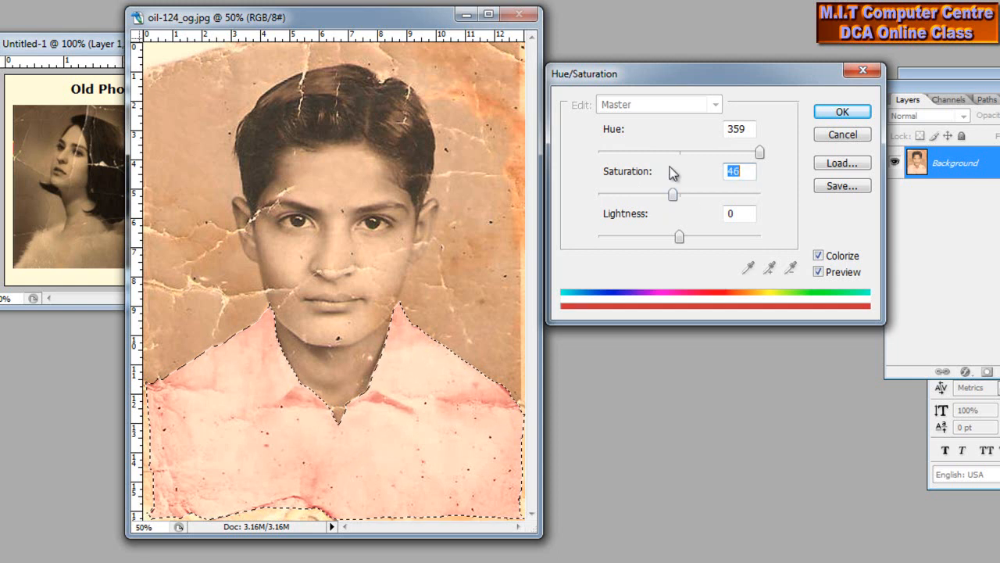
drag(760, 152, 645, 179)
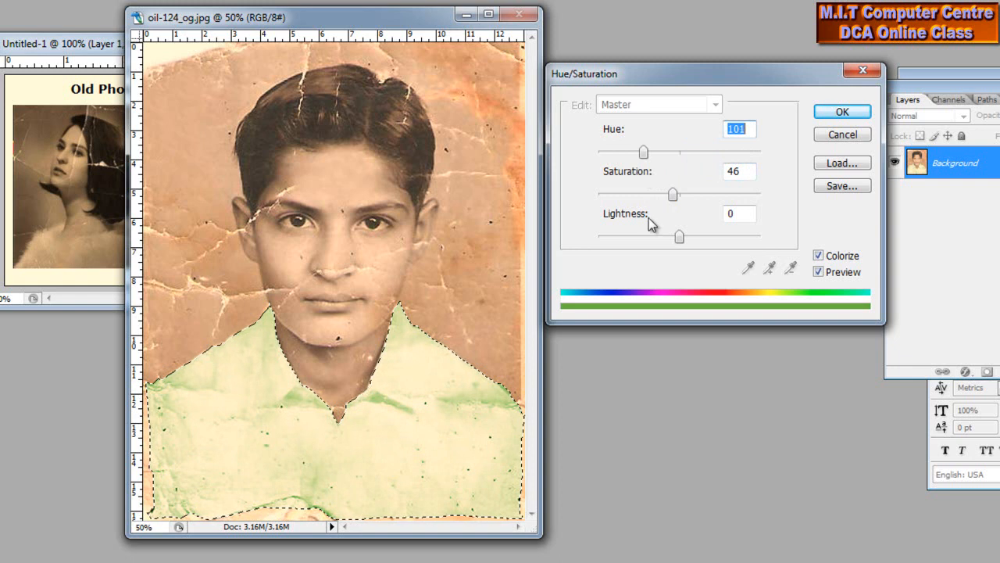
mouse_move(681, 243)
mouse_down()
mouse_move(666, 240)
mouse_move(678, 245)
mouse_up()
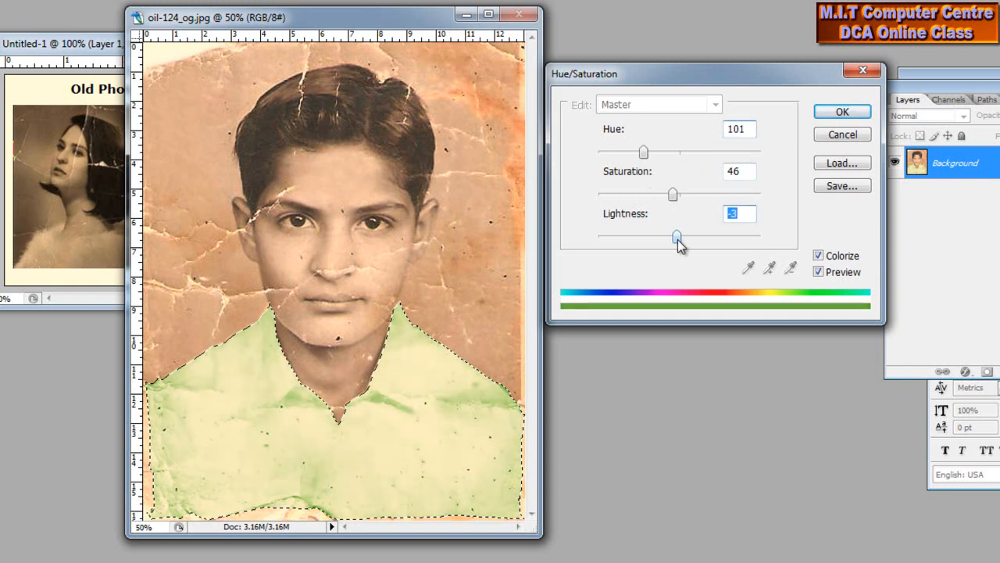
drag(676, 197, 678, 196)
mouse_move(642, 151)
mouse_down()
mouse_move(607, 154)
mouse_move(624, 155)
mouse_up()
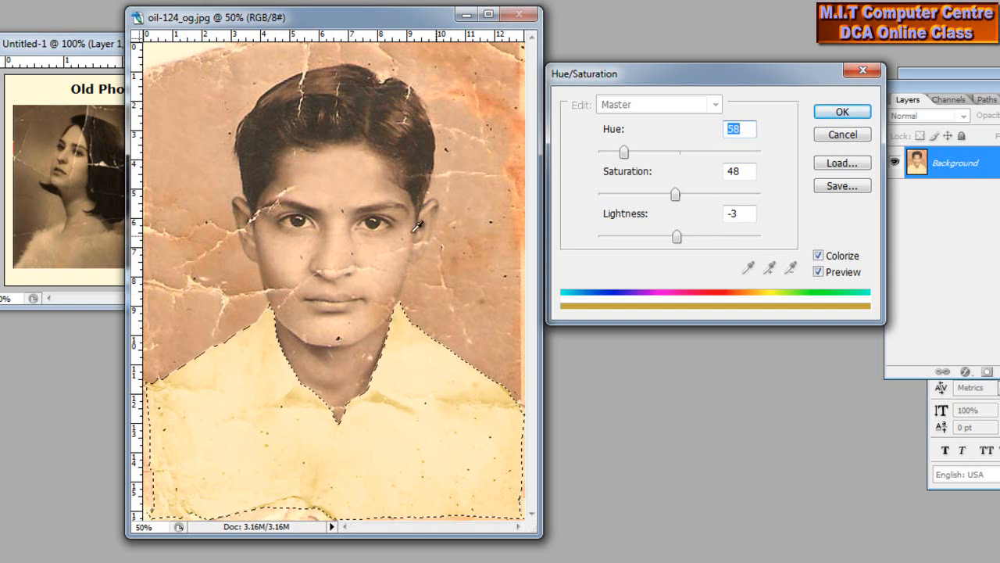
click(842, 134)
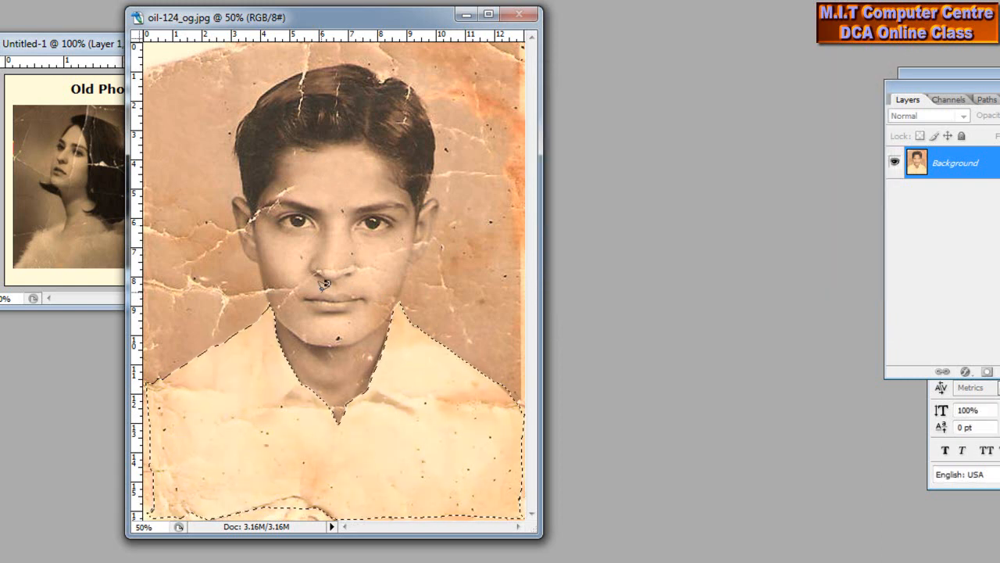
click(320, 293)
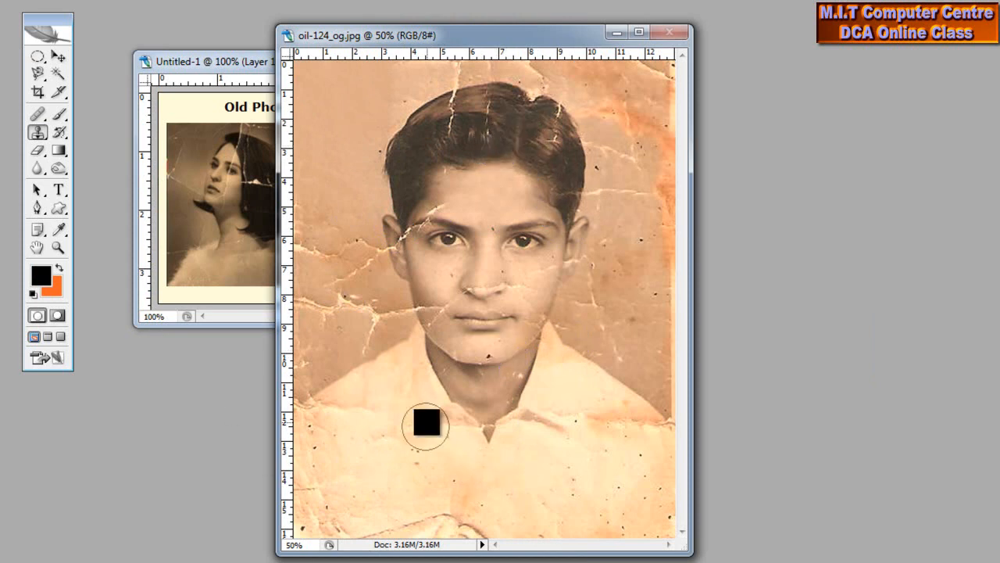
Move the oil-124_og window clear of the sample document so the two sit side by side.
drag(413, 41, 624, 57)
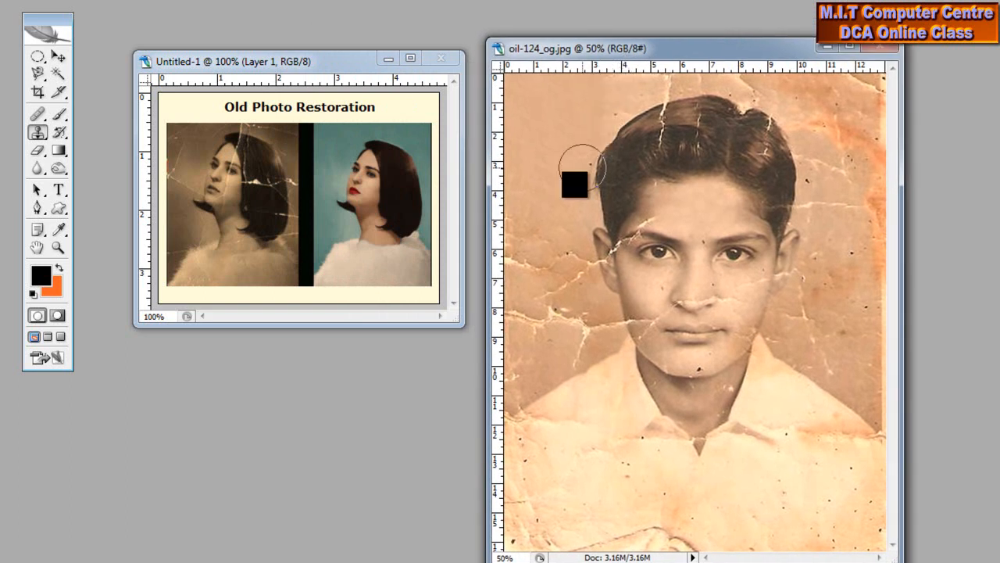
mouse_move(679, 51)
mouse_down()
mouse_move(661, 48)
mouse_move(667, 57)
mouse_up()
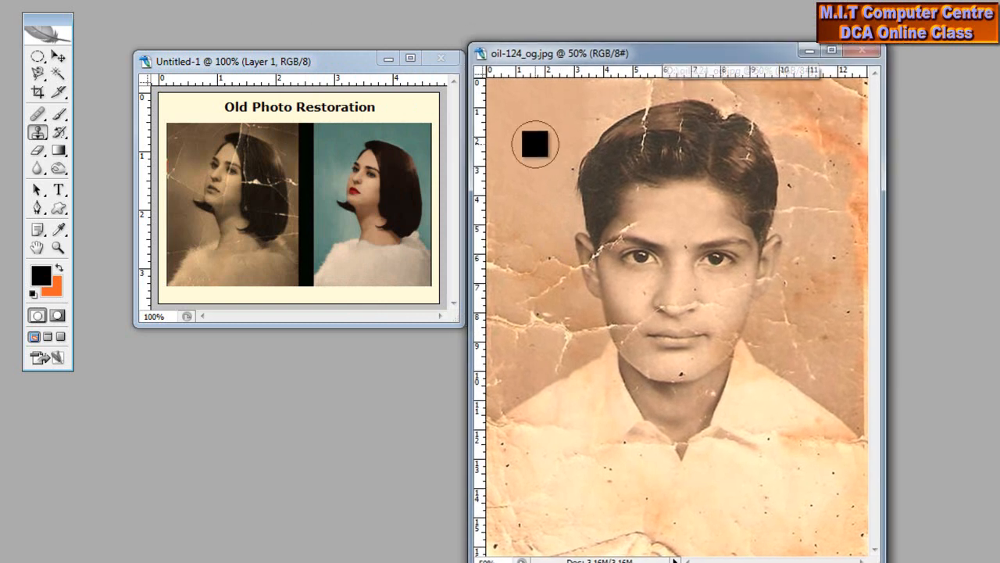